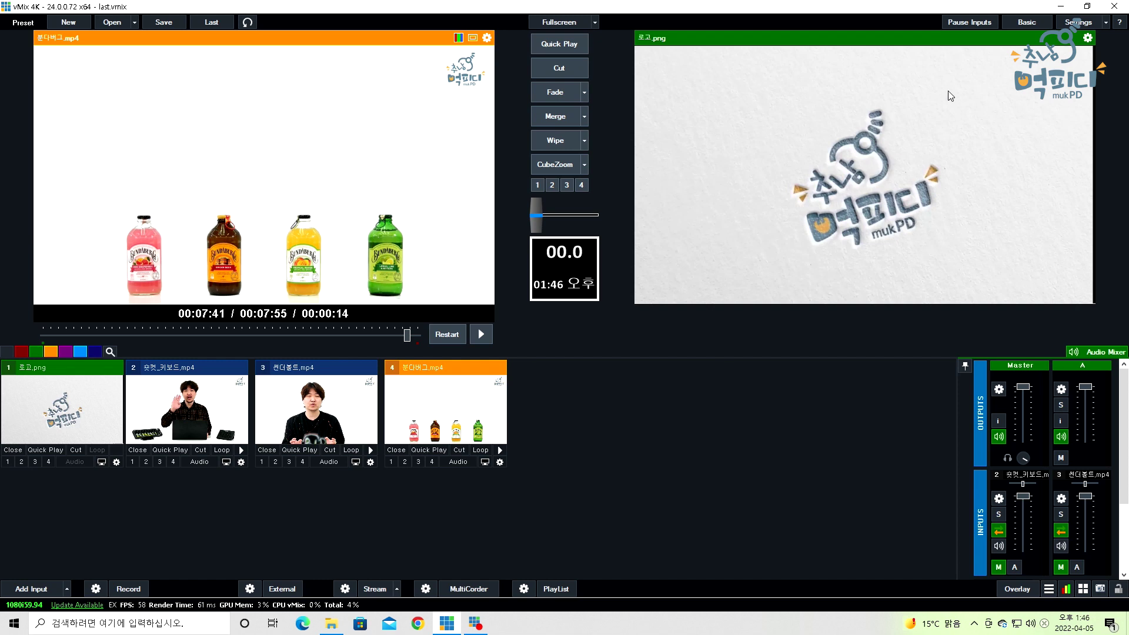
Step: Open the display settings and examine the display assignments and custom position option for Fullscreen 1 and Fullscreen 2
left_click(1072, 24)
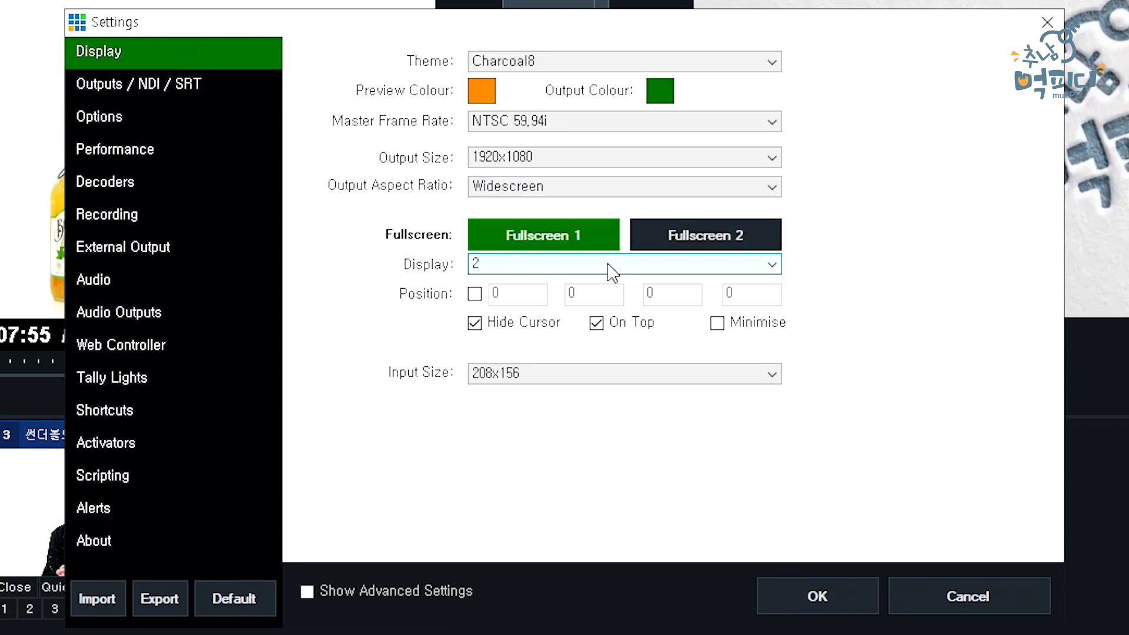
left_click(650, 248)
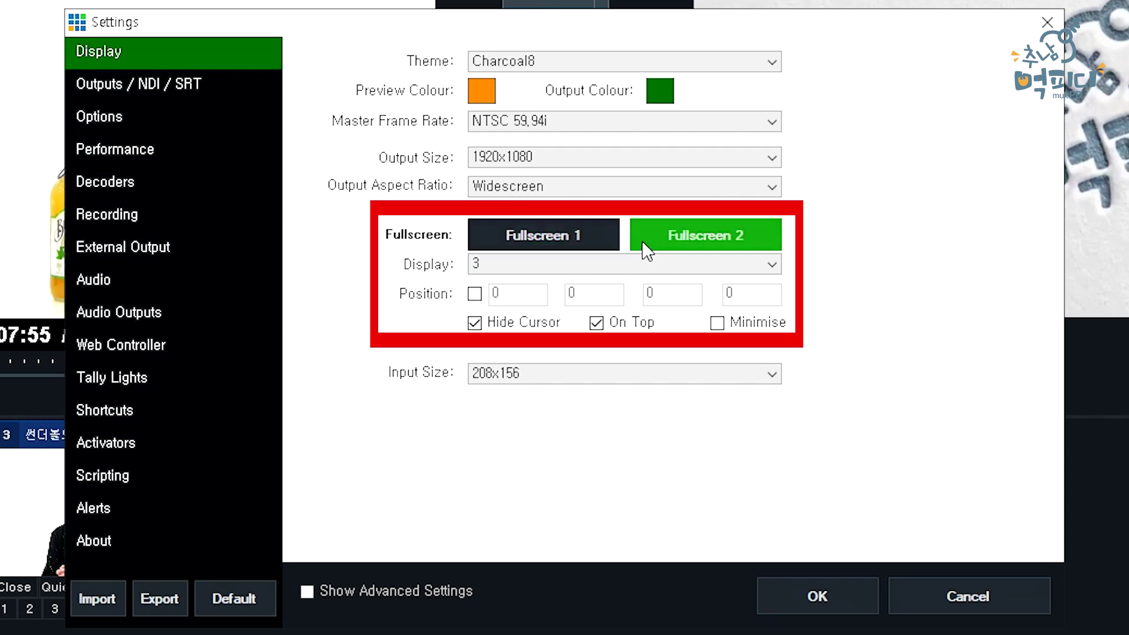
left_click(587, 235)
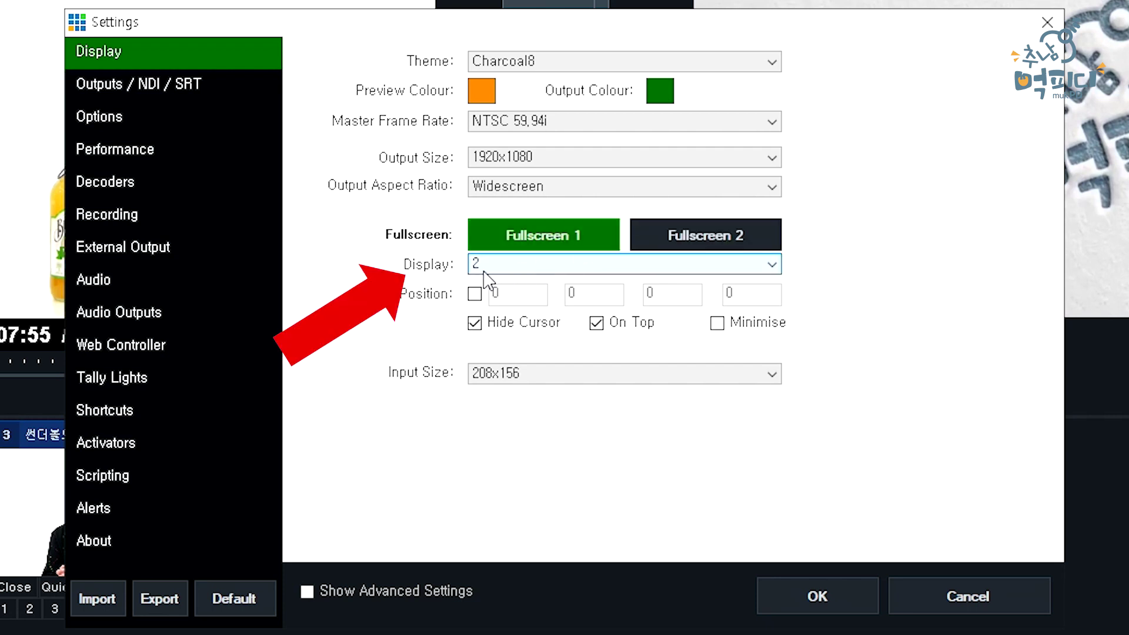
left_click(694, 240)
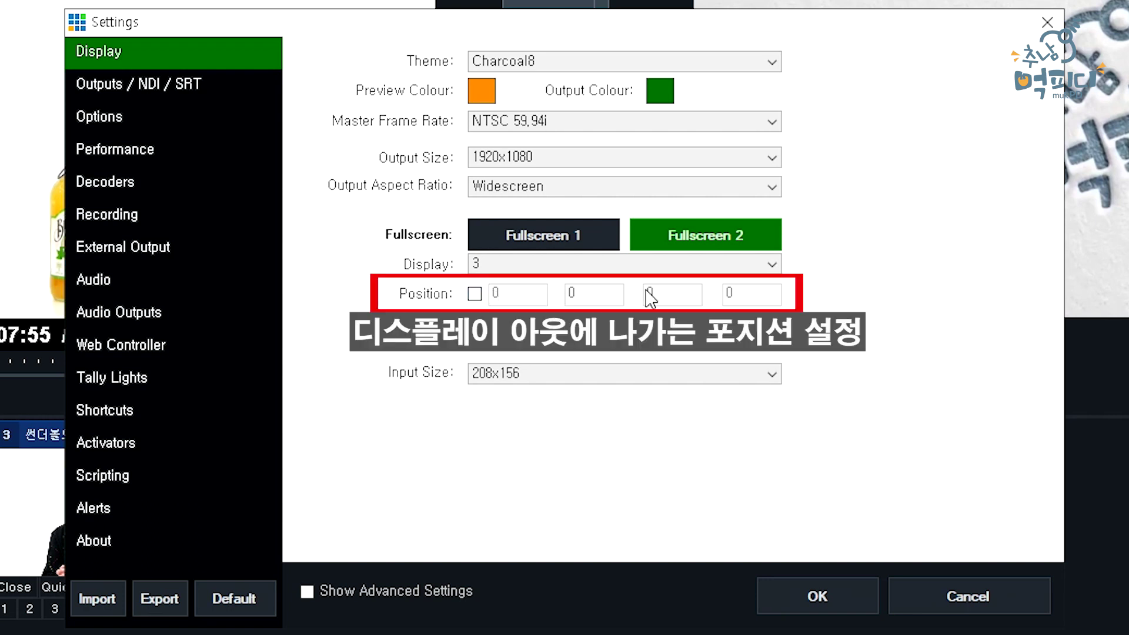
left_click(475, 294)
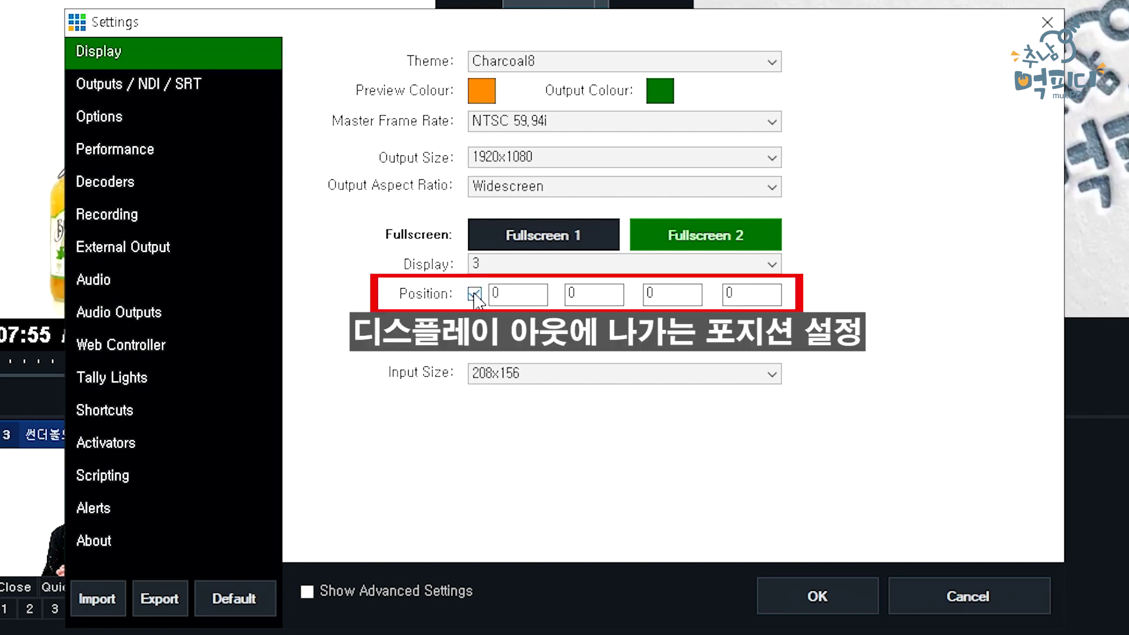
left_click(474, 294)
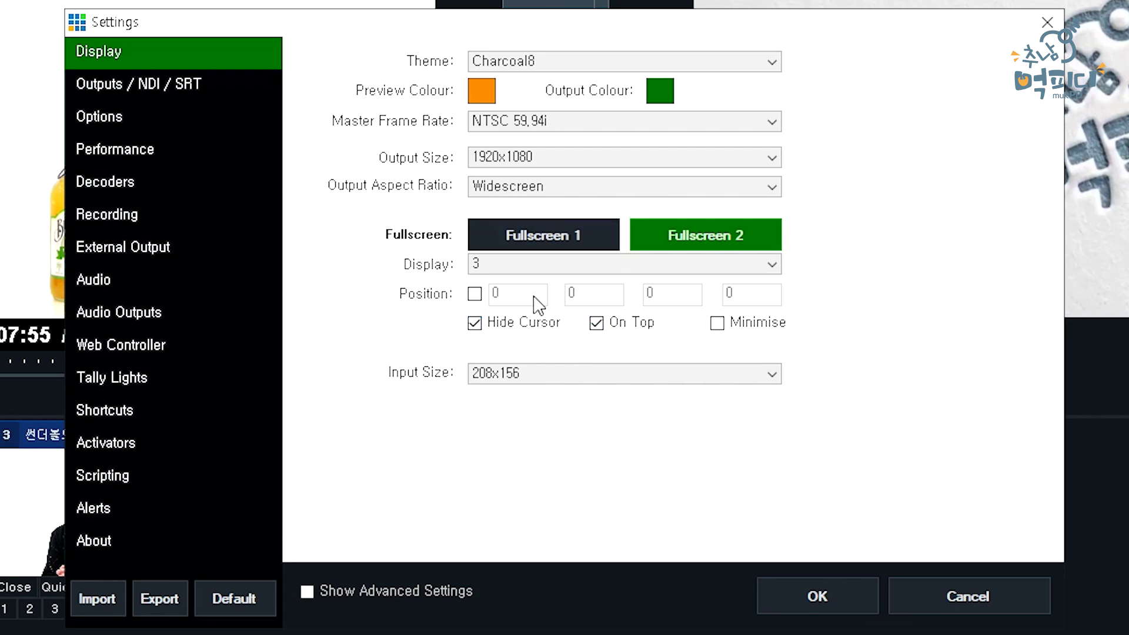
Step: In the Outputs / NDI / SRT settings, set the Fullscreen 1 source to MultiView and keep Fullscreen 2 on Output
left_click(193, 80)
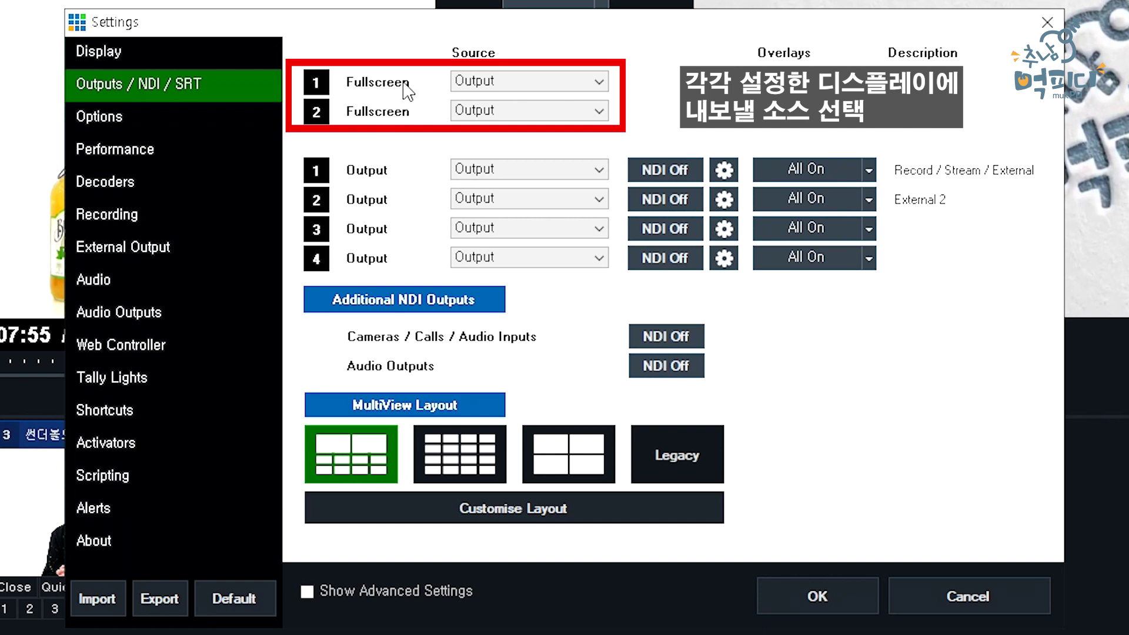
left_click(483, 89)
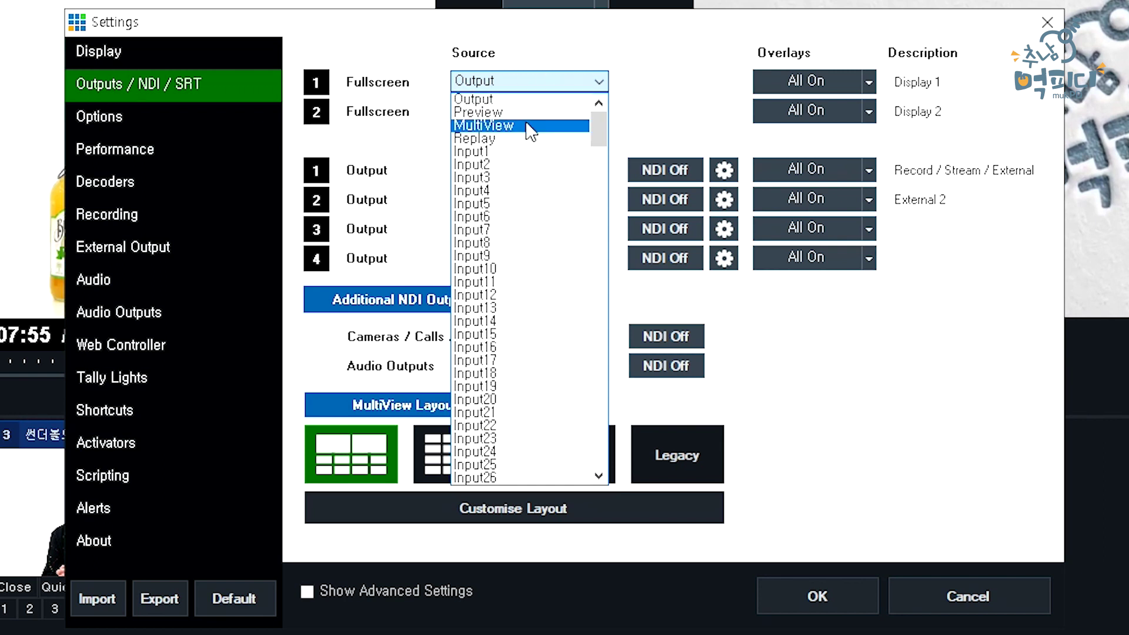
left_click(545, 125)
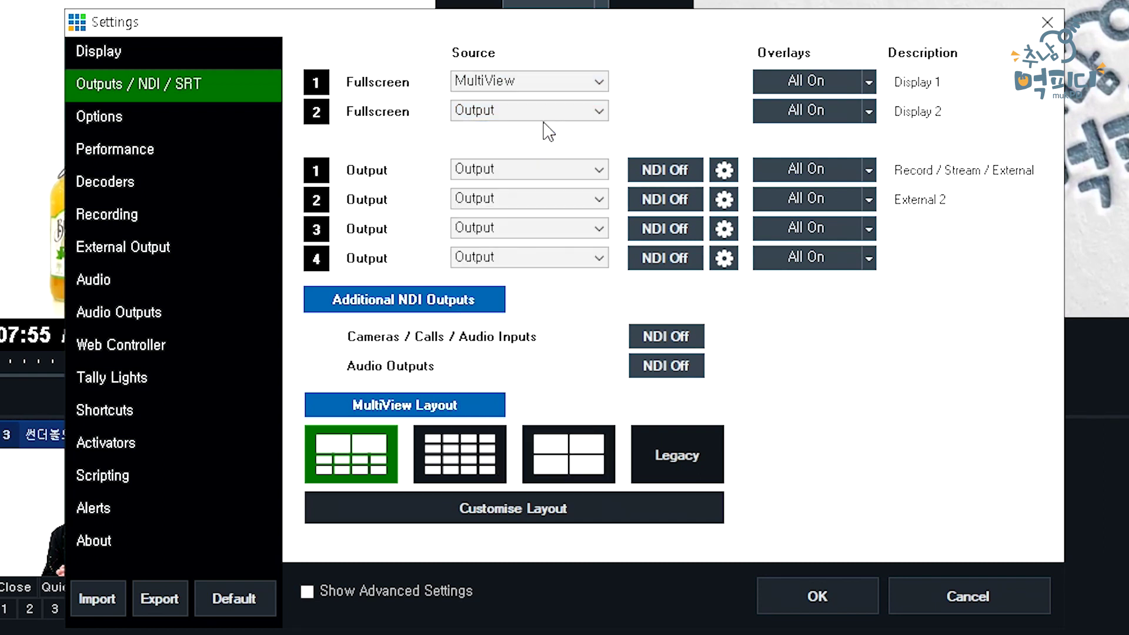
left_click(536, 115)
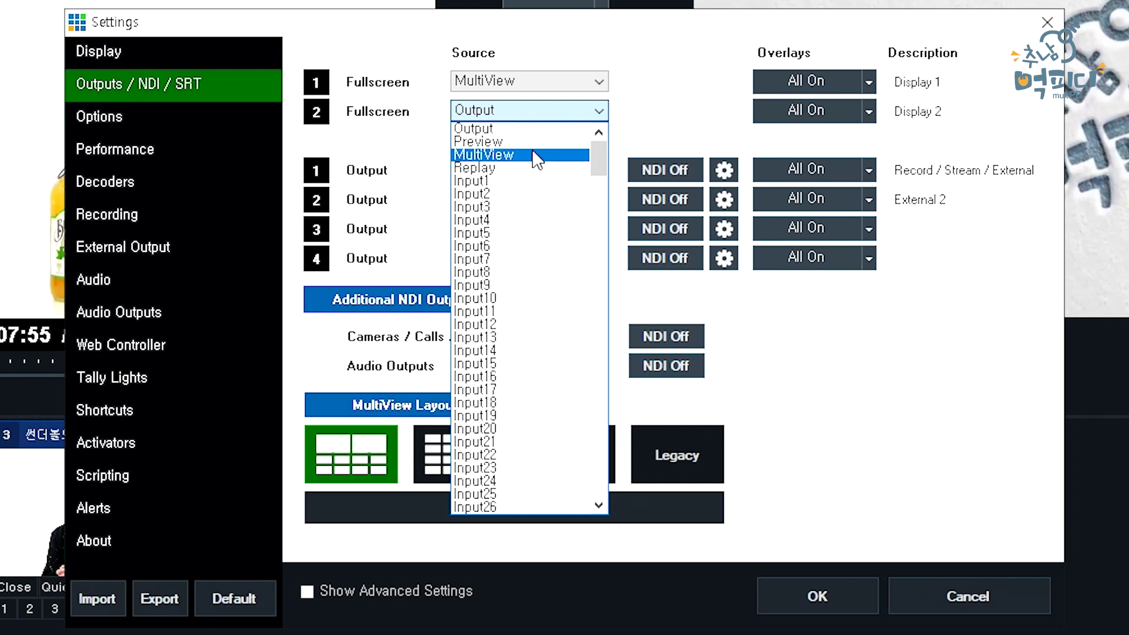
key("Up")
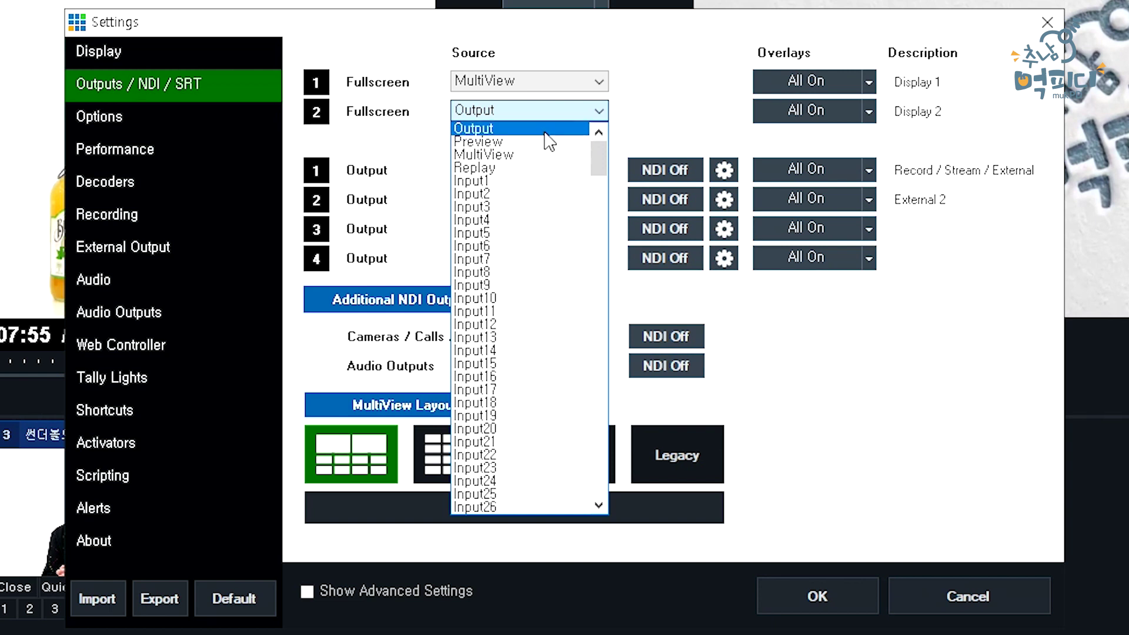
left_click(648, 60)
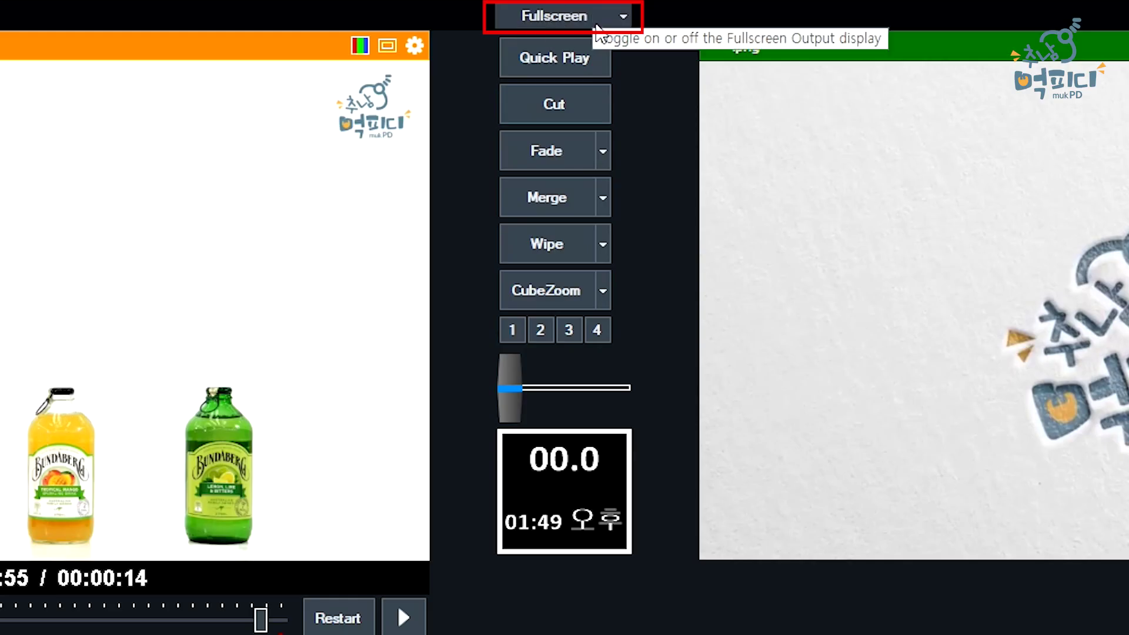
Step: Turn on the fullscreen output and switch the Display 1 source to Output
left_click(563, 15)
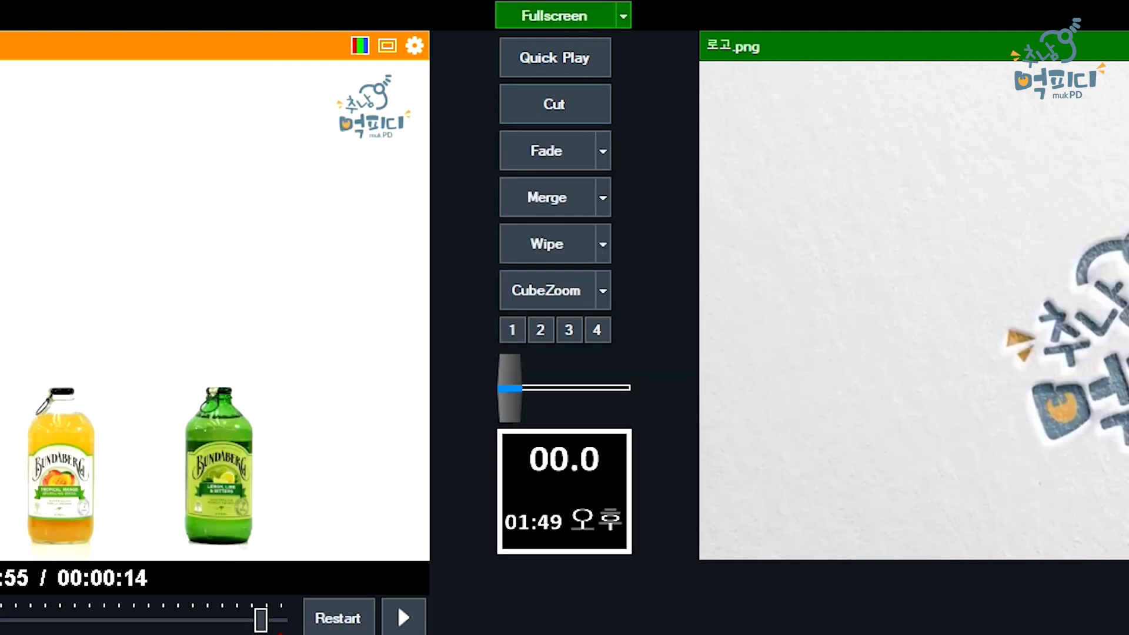
left_click(624, 16)
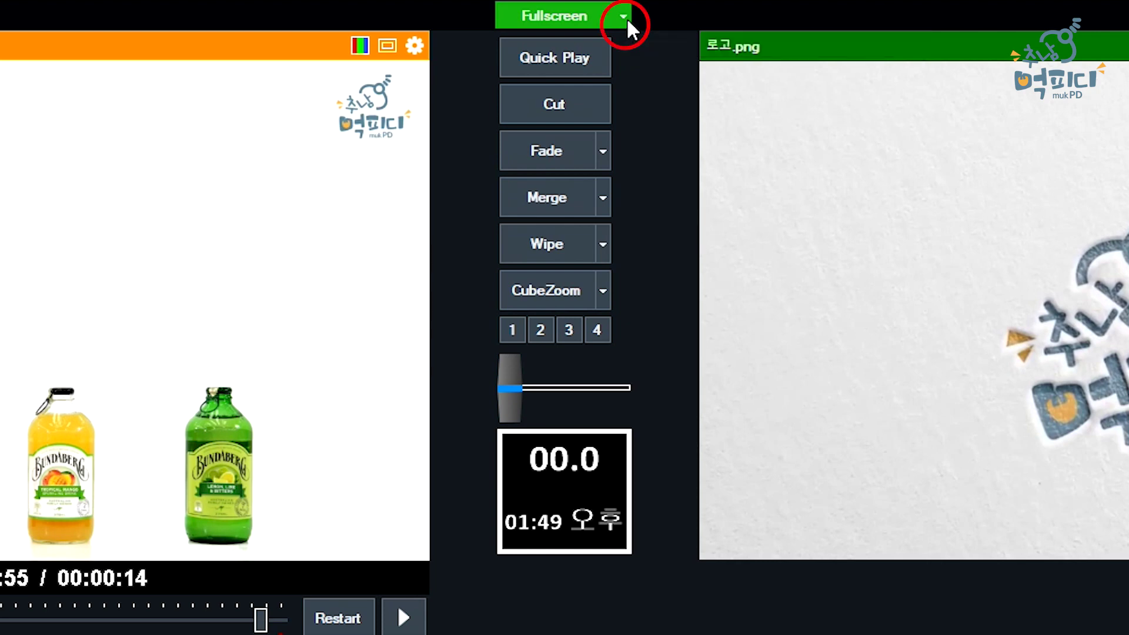
left_click(627, 21)
mouse_move(623, 49)
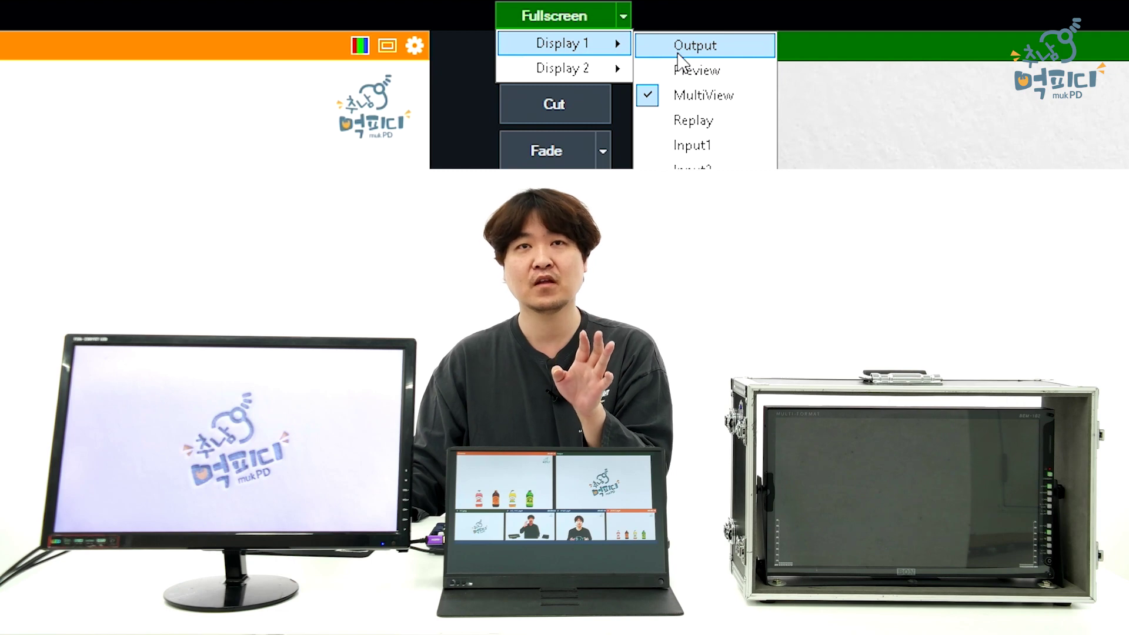
left_click(678, 52)
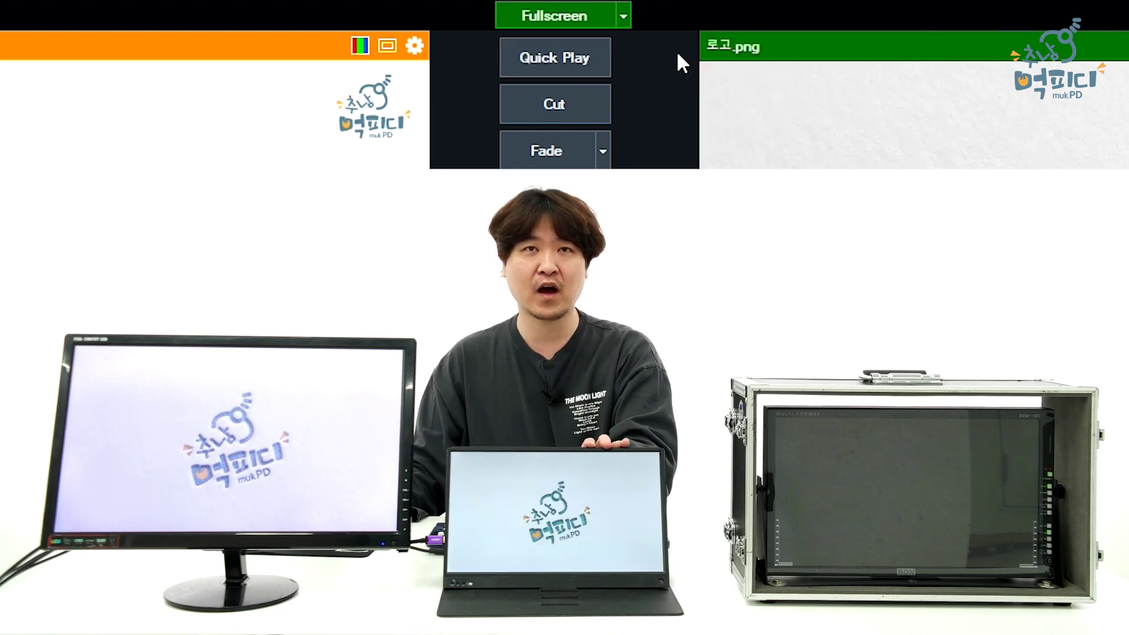
Step: Switch the Display 2 fullscreen source to Preview and return it to Output
left_click(628, 16)
mouse_move(602, 71)
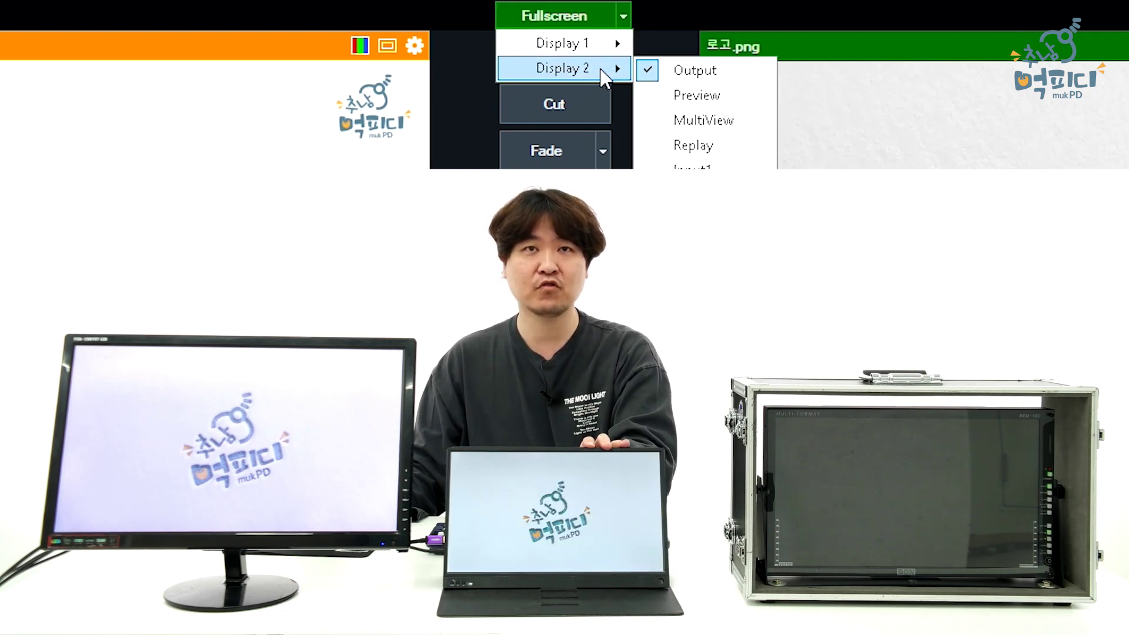
left_click(702, 105)
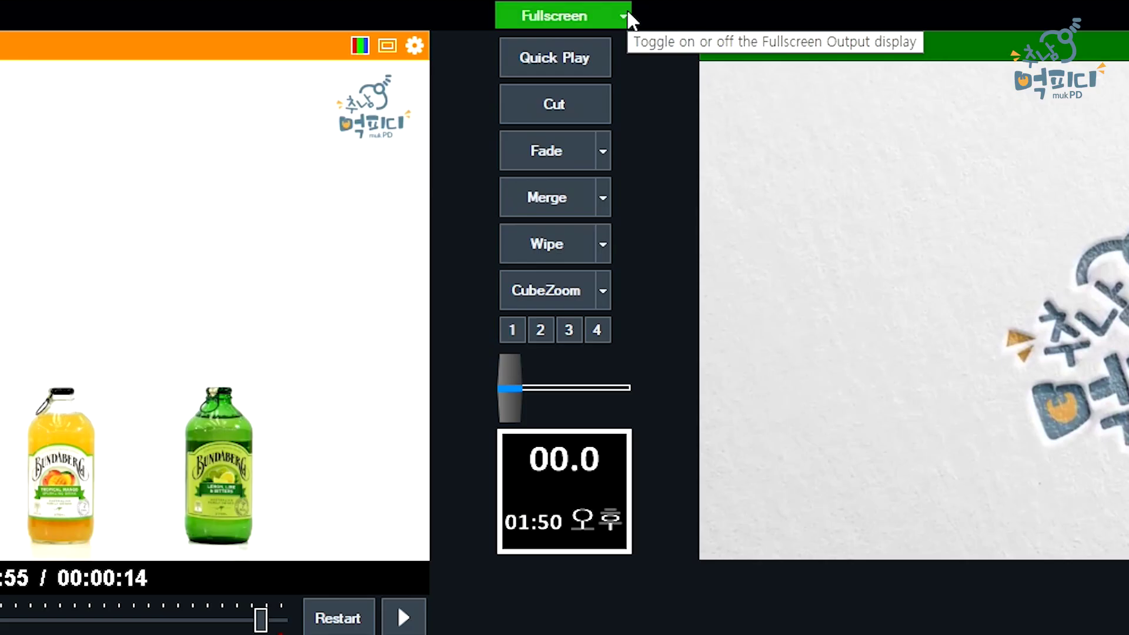
left_click(625, 15)
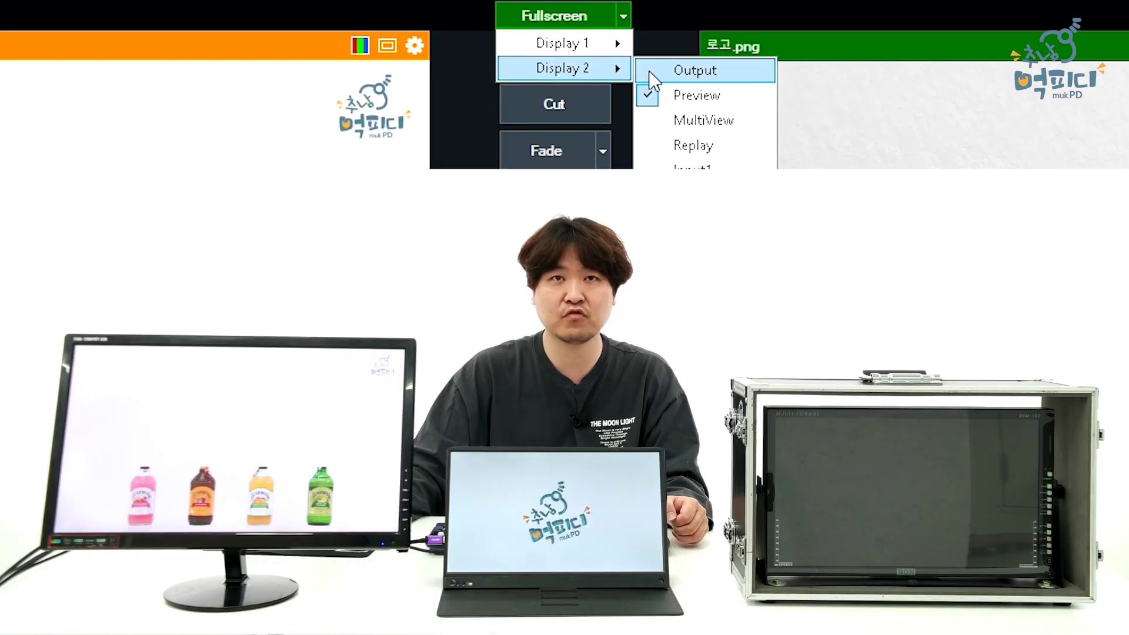
left_click(649, 70)
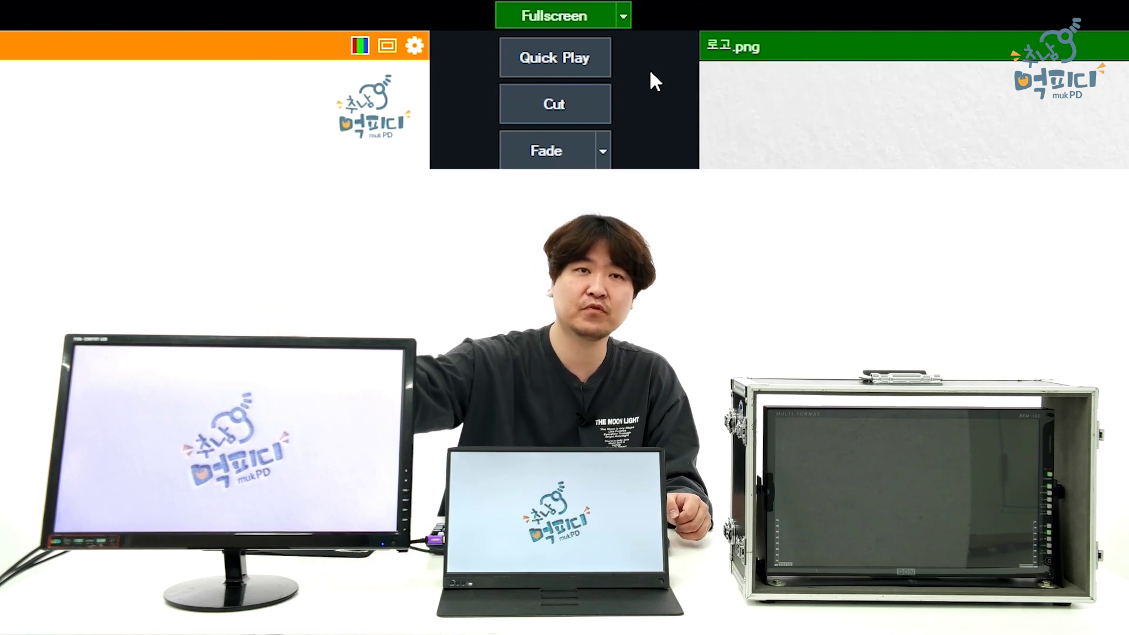
Step: Set the Display 1 fullscreen source to MultiView
left_click(623, 13)
mouse_move(617, 44)
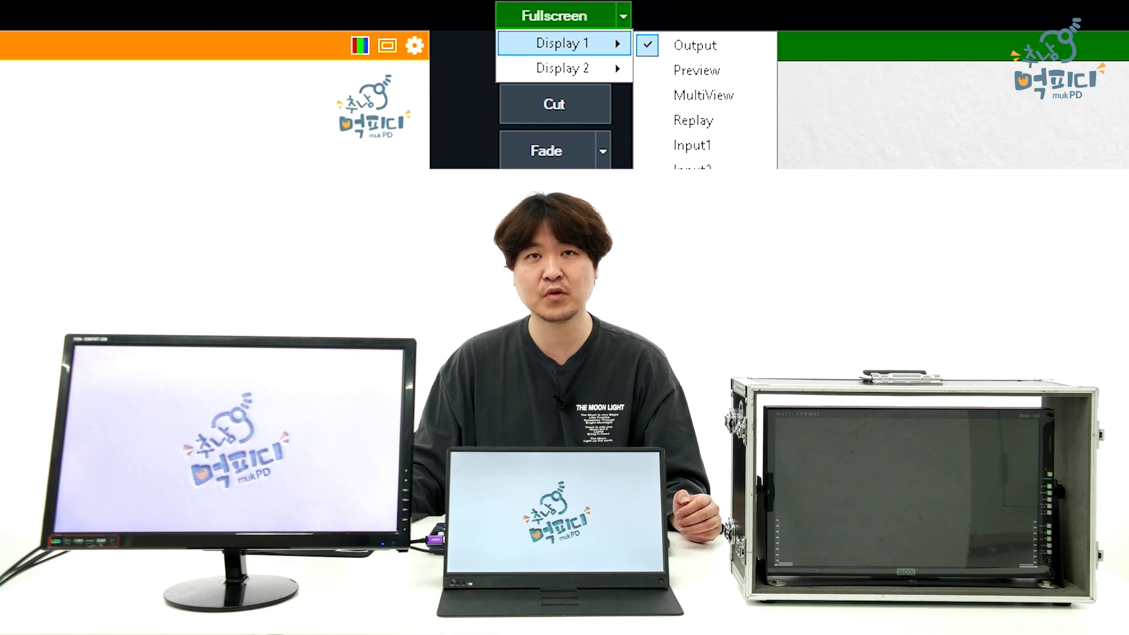
left_click(706, 97)
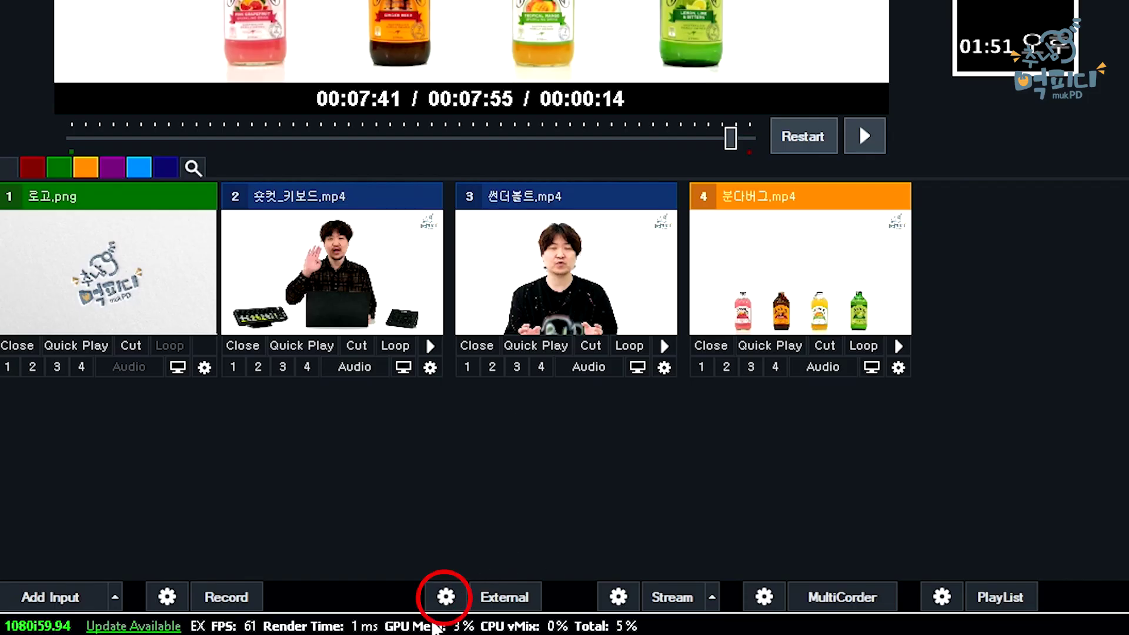
Step: Open the External Output settings and turn External Renderer off and back on
left_click(445, 600)
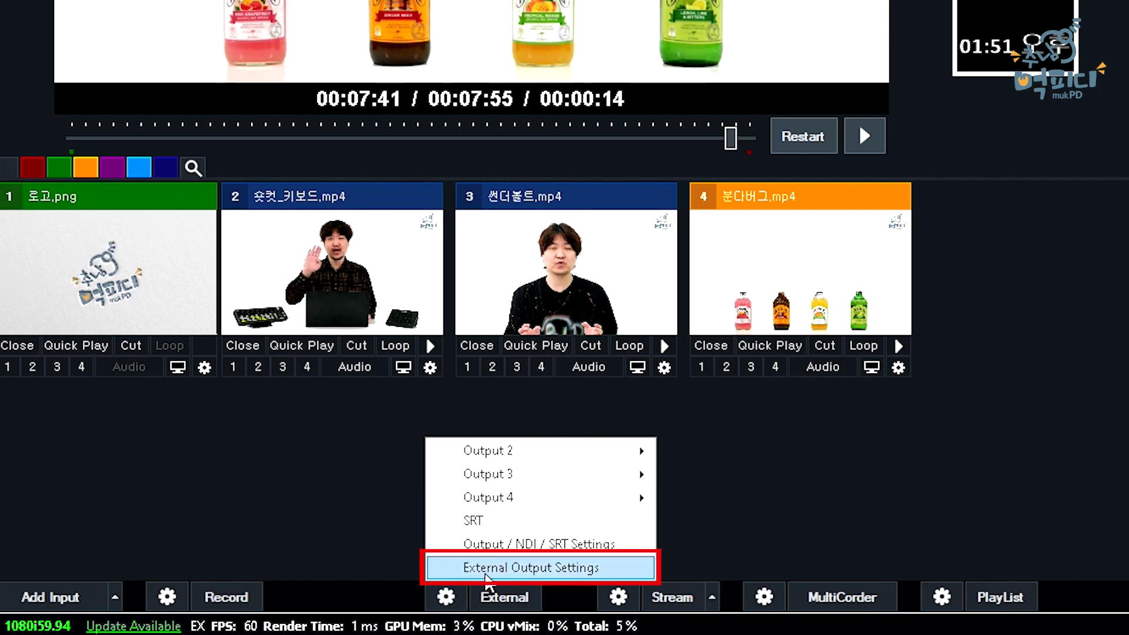
left_click(486, 574)
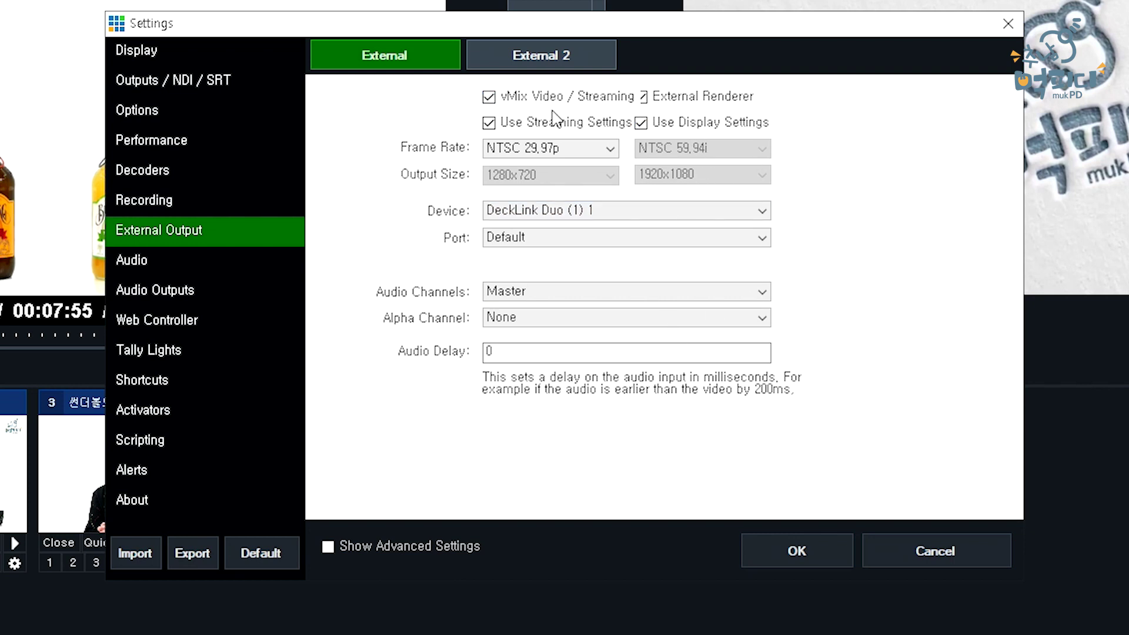
left_click(749, 102)
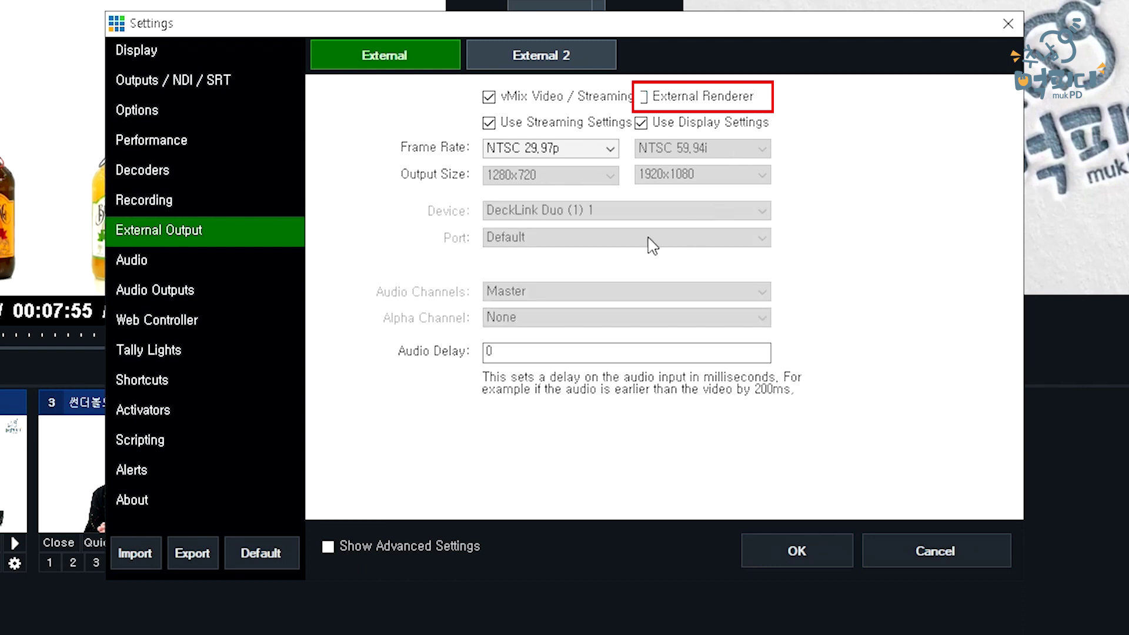
left_click(678, 107)
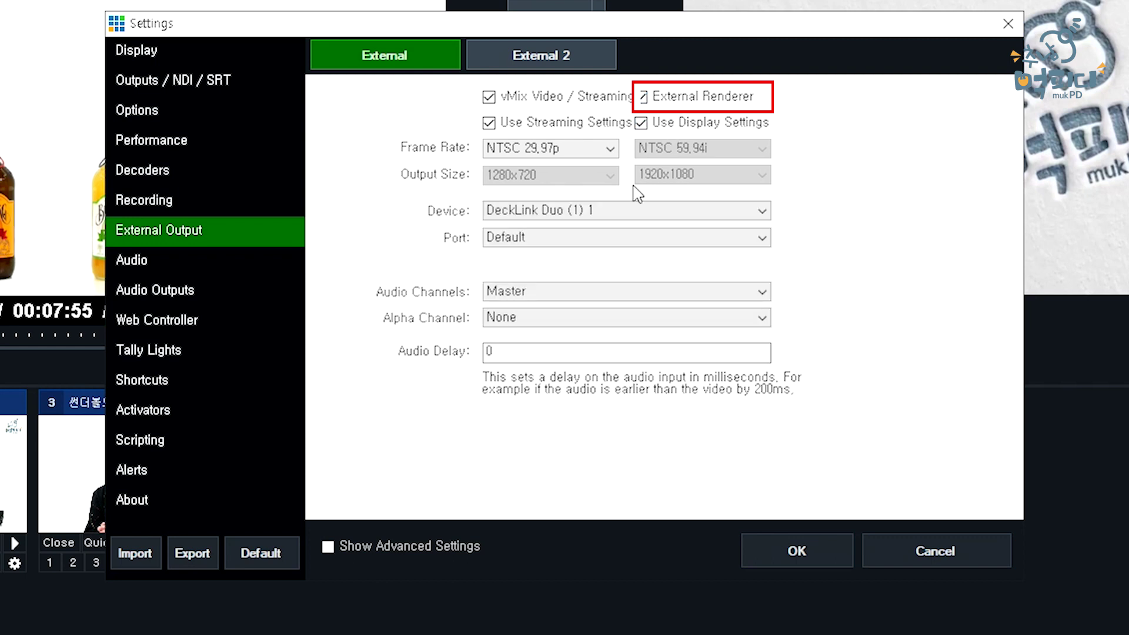
Step: Select DeckLink Duo (1) 1 as the external output device, apply the settings and start the external output
left_click(511, 222)
left_click(548, 229)
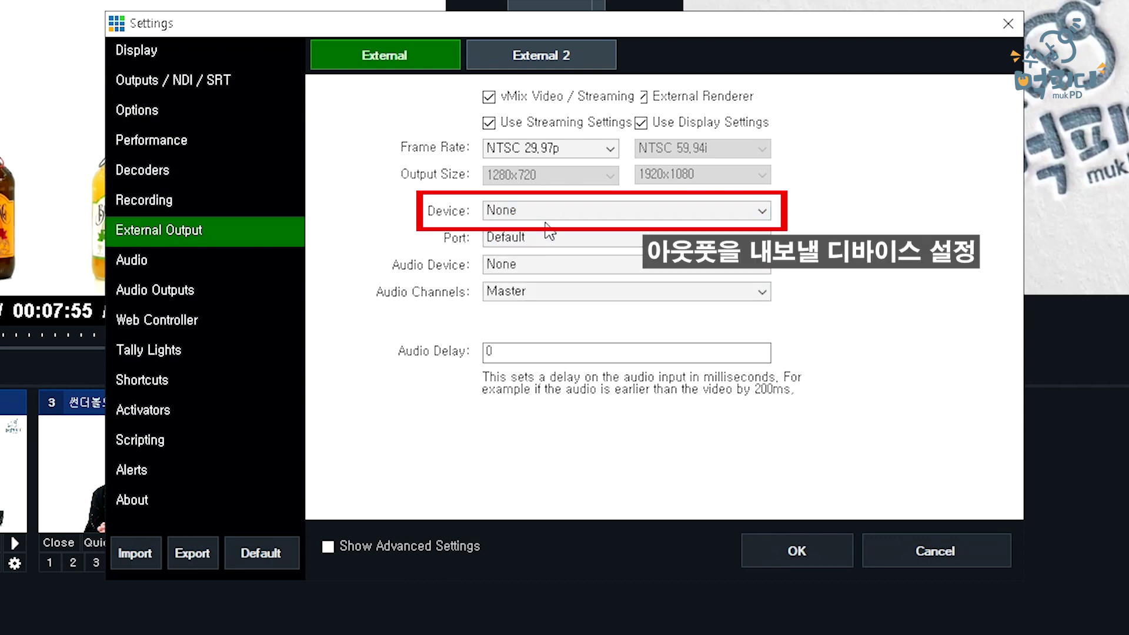
left_click(553, 218)
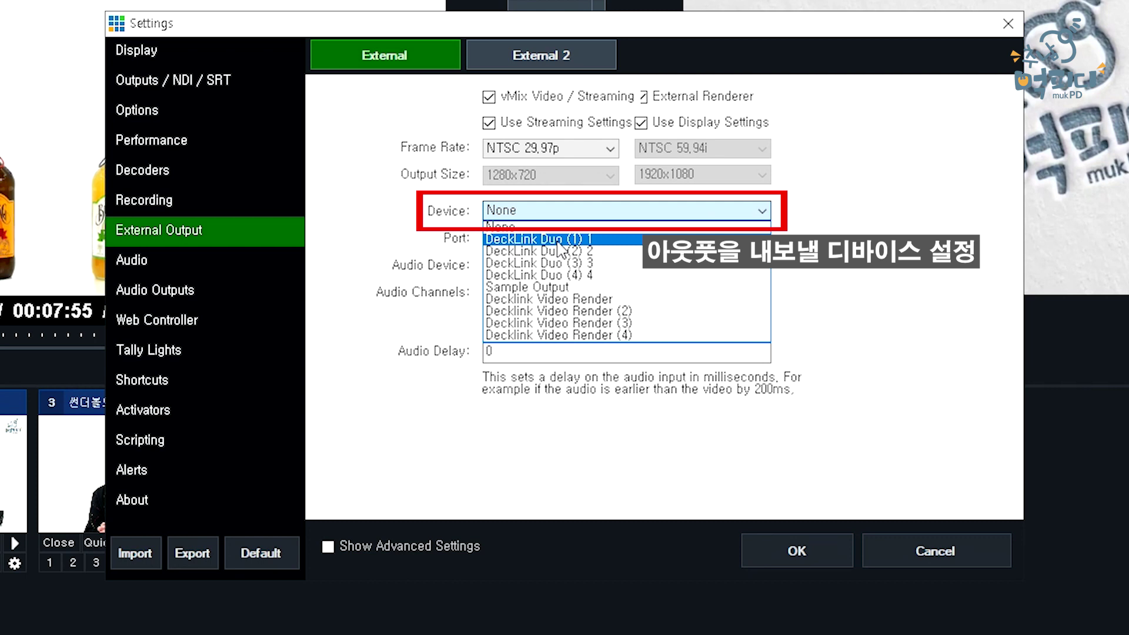
left_click(560, 241)
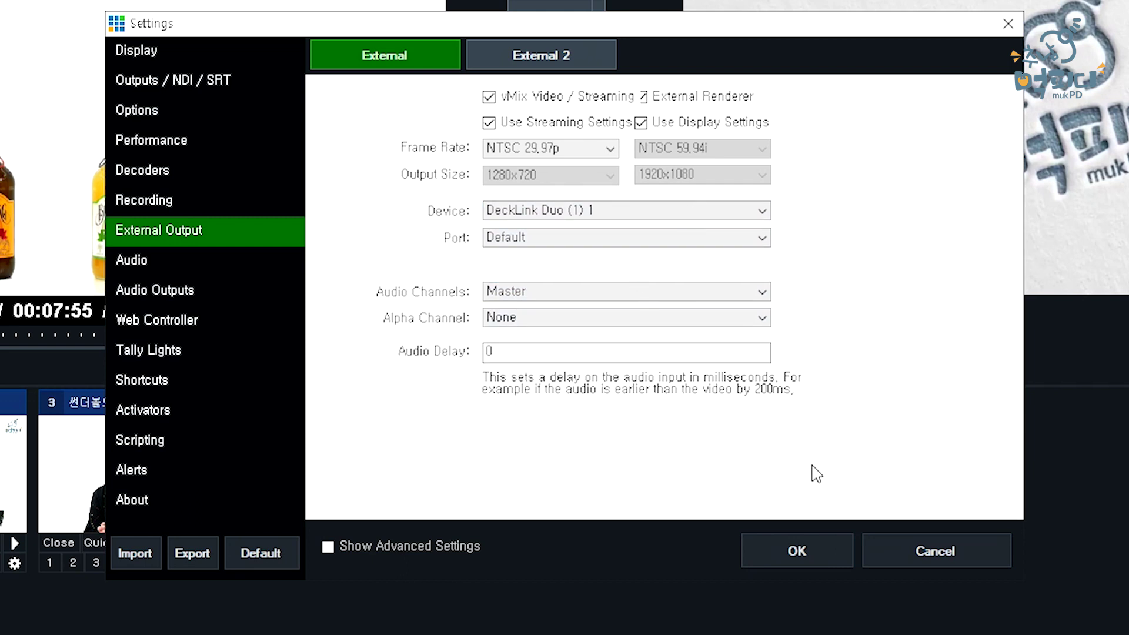
left_click(799, 546)
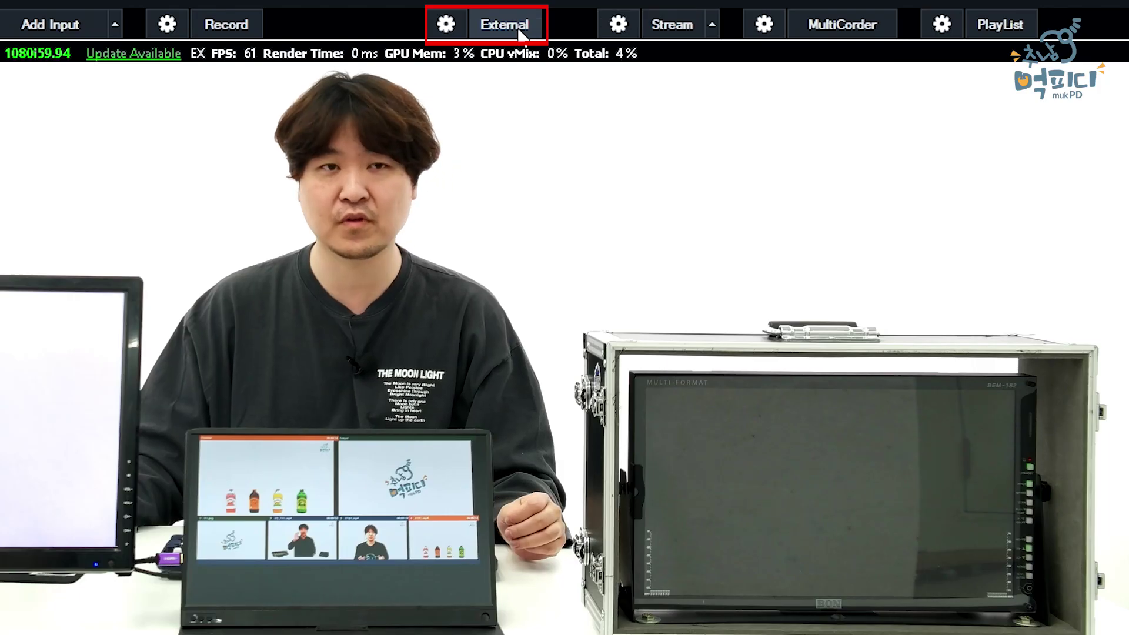
left_click(519, 29)
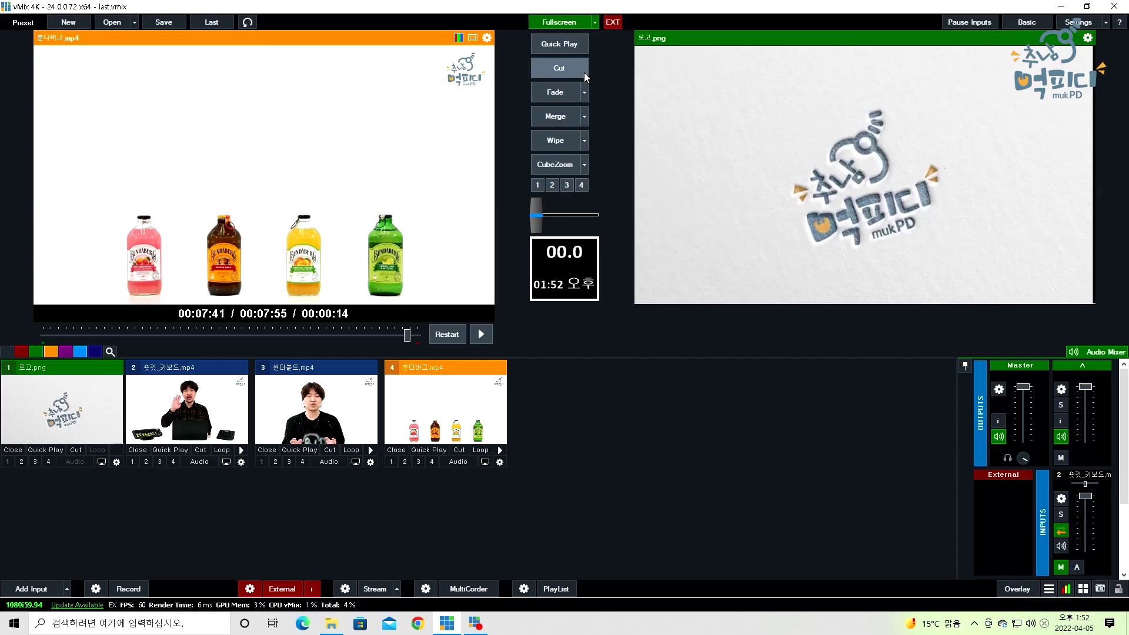
Step: Cut 분다버그.mp4, 썬더볼트.mp4 and 로고.png to the live output one after another
left_click(576, 71)
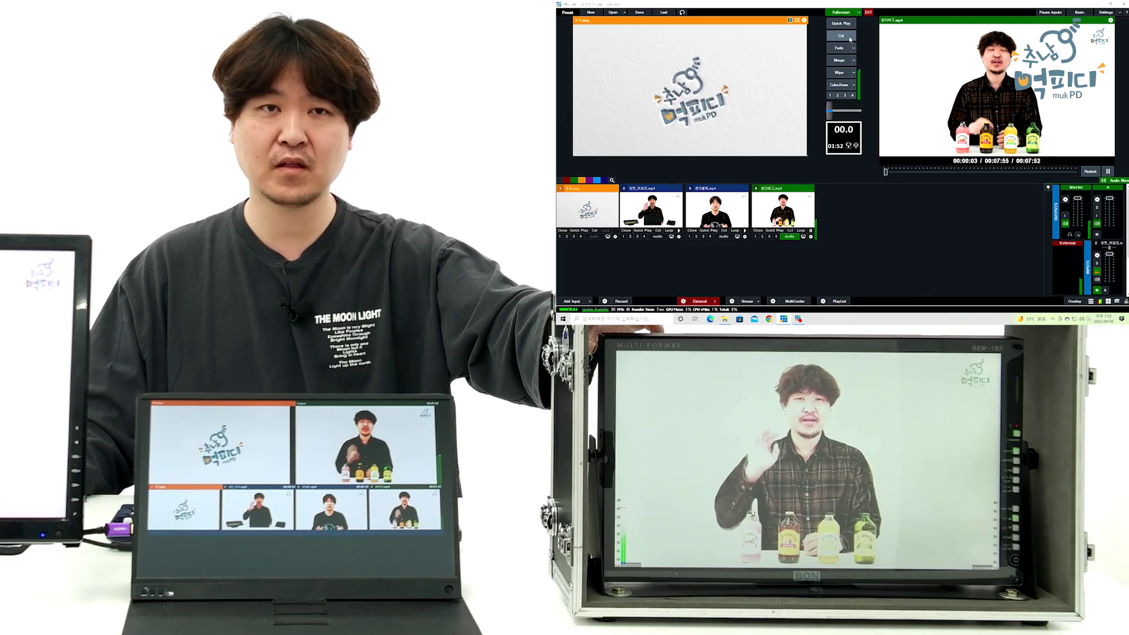
left_click(740, 204)
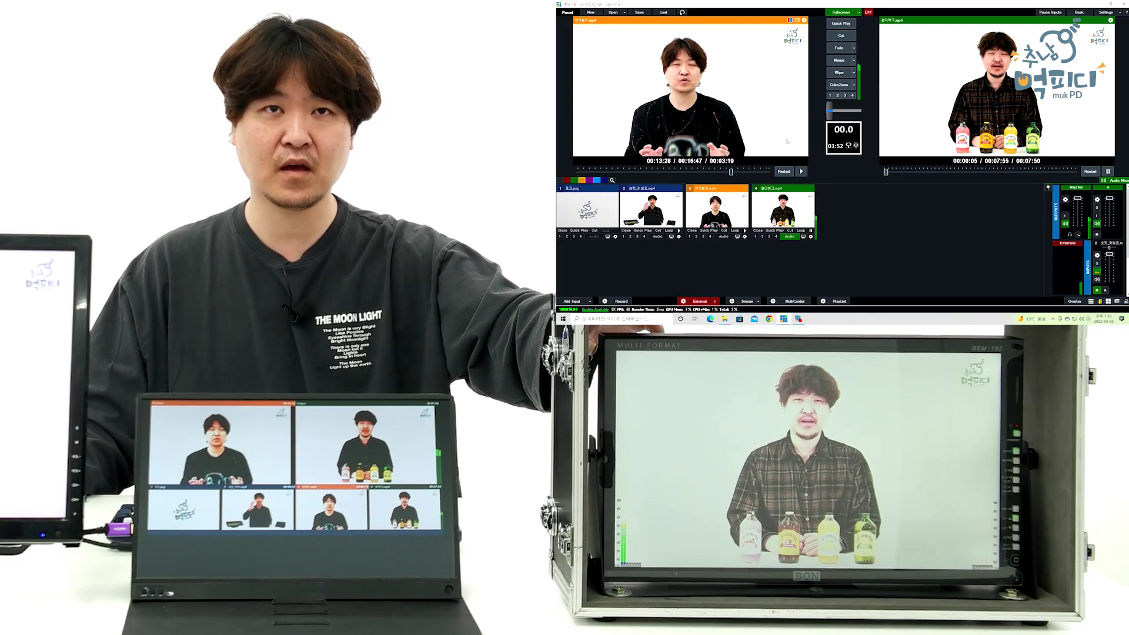
left_click(852, 36)
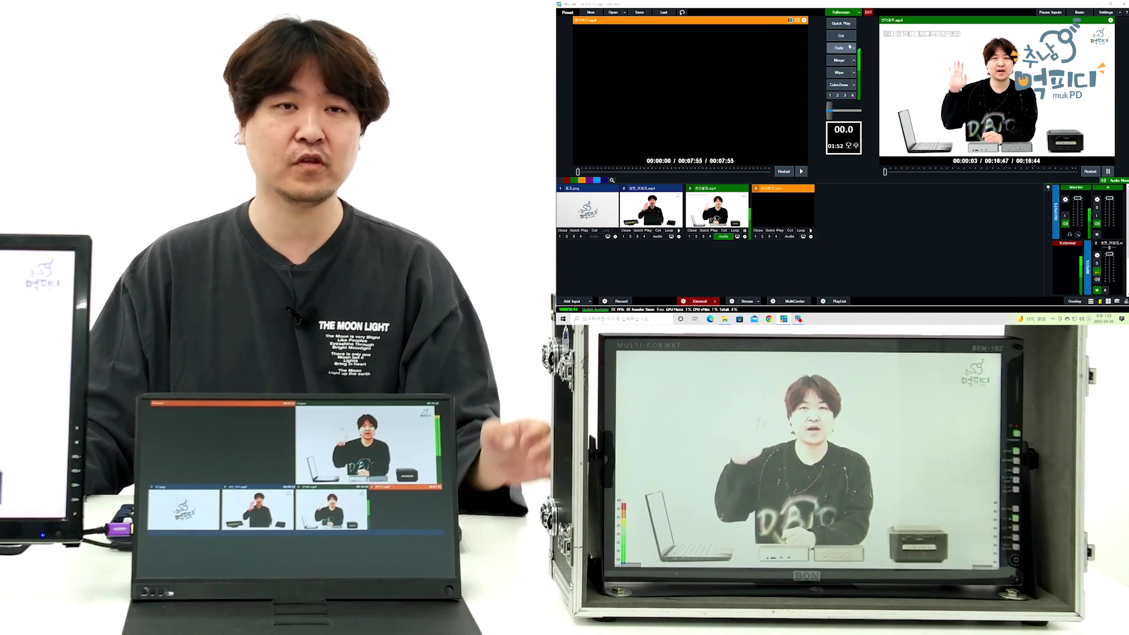
left_click(616, 207)
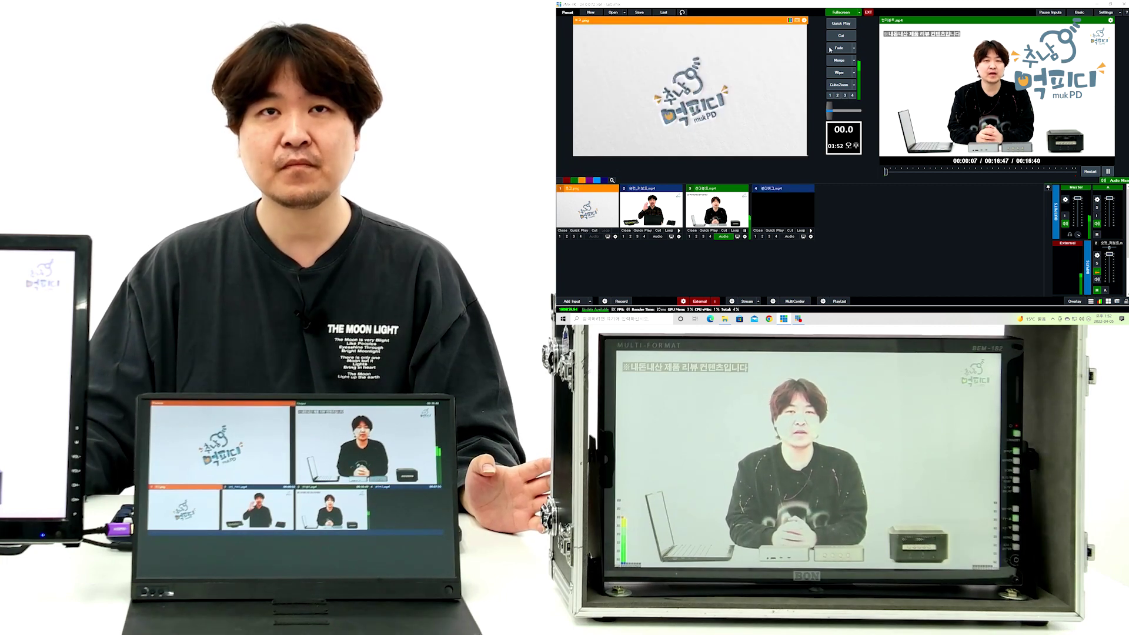
left_click(844, 38)
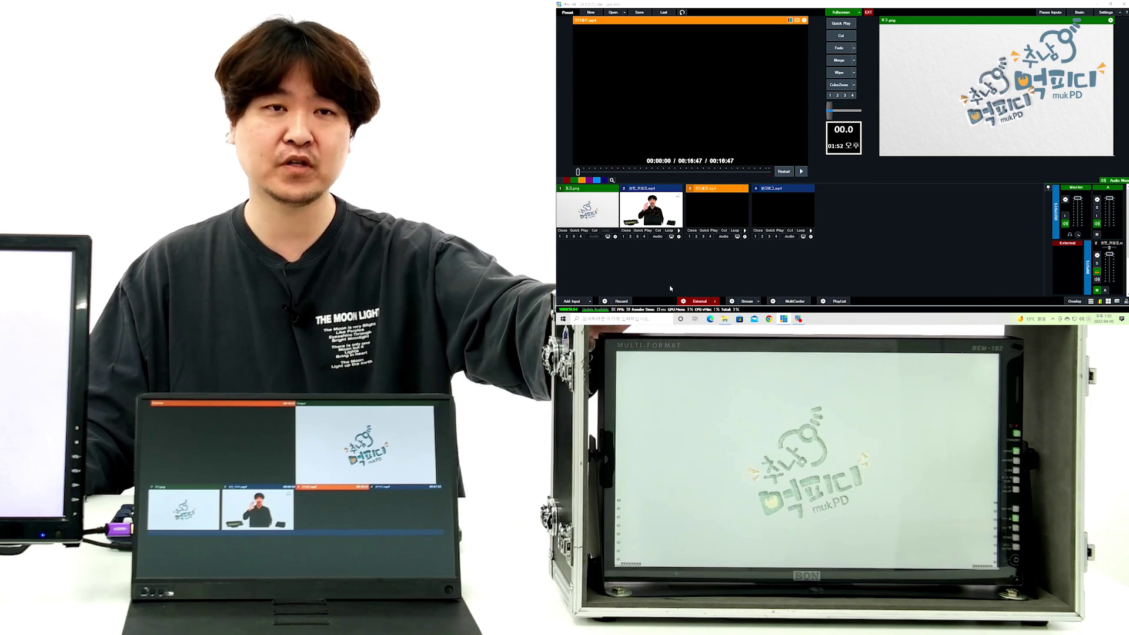
Step: Open the options of the external output
left_click(683, 300)
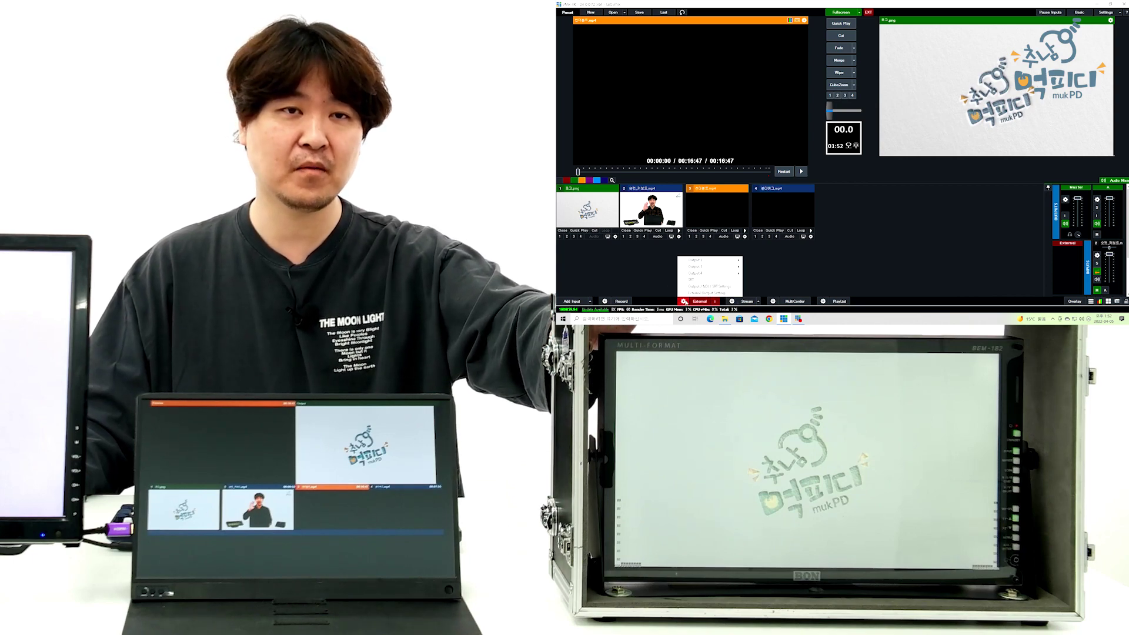